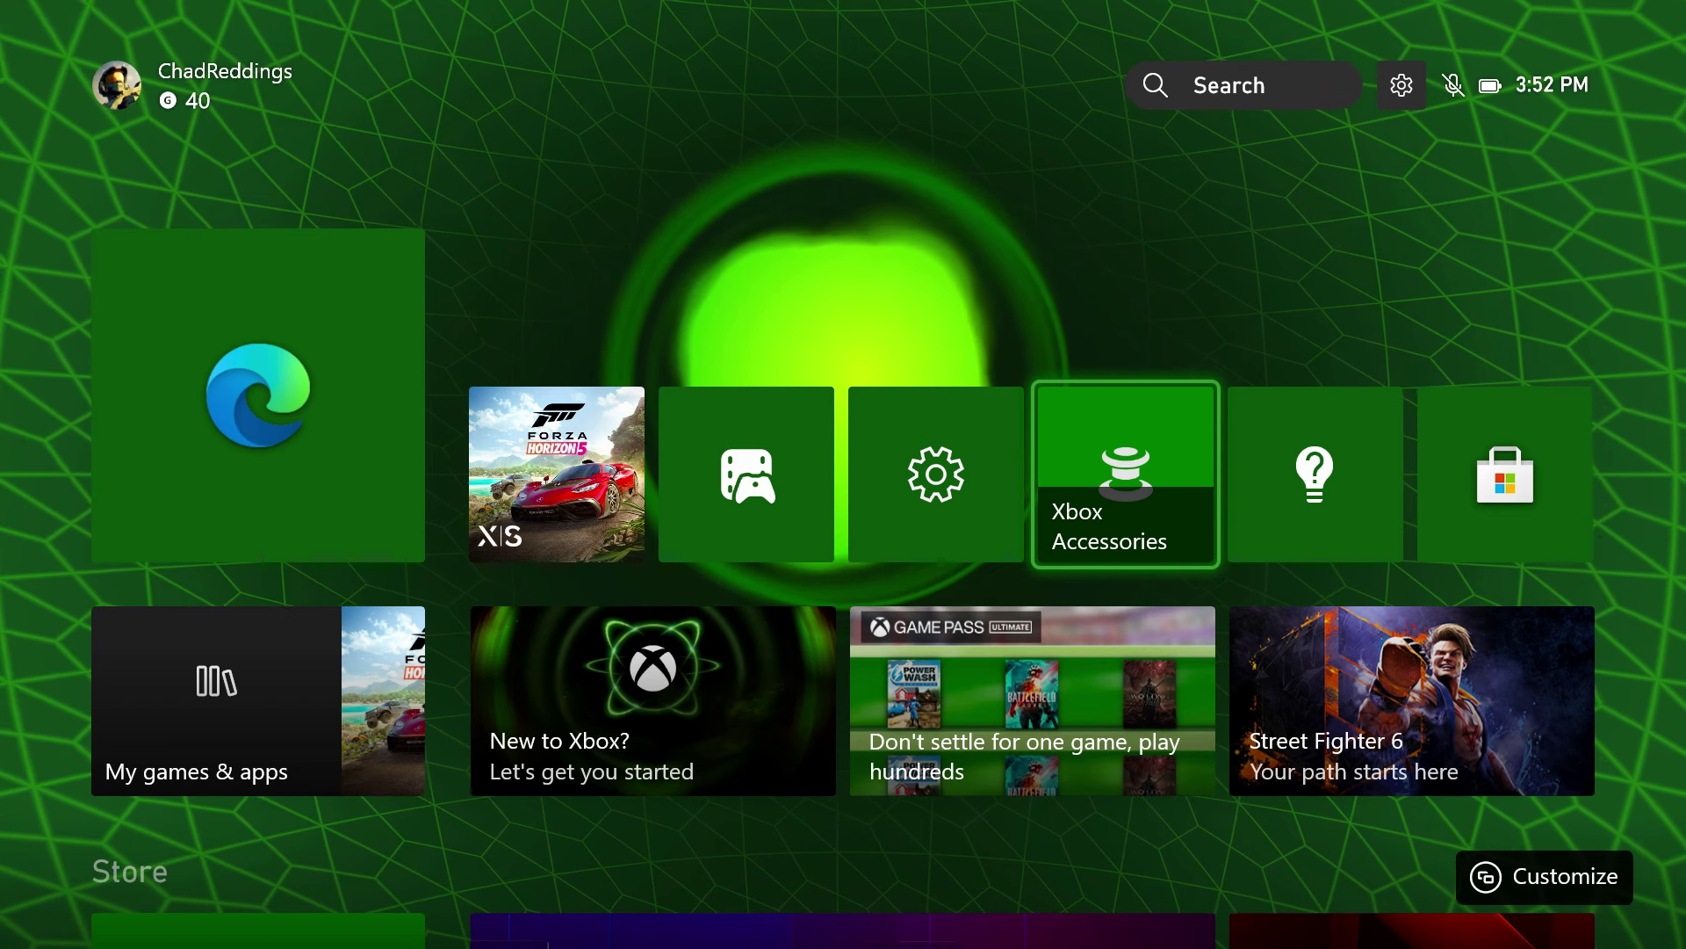
Launch Edge from the Apps list in My games & apps and search 'google' from the address bar
key(Left)
key(Left)
key(Left)
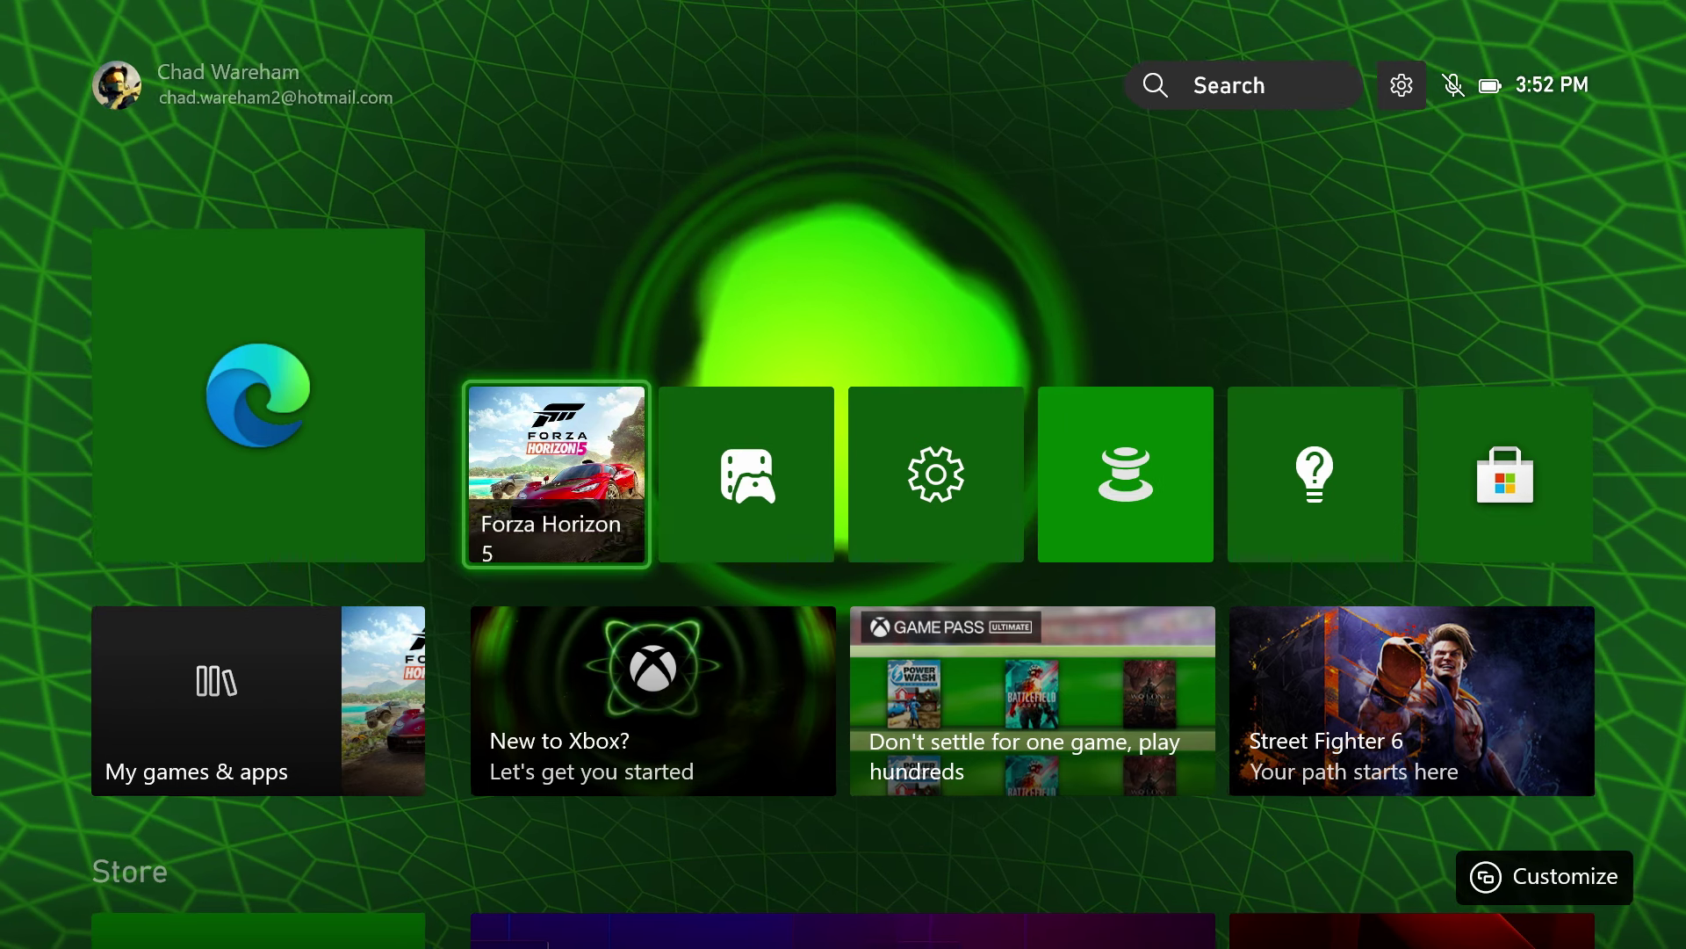
key(Left)
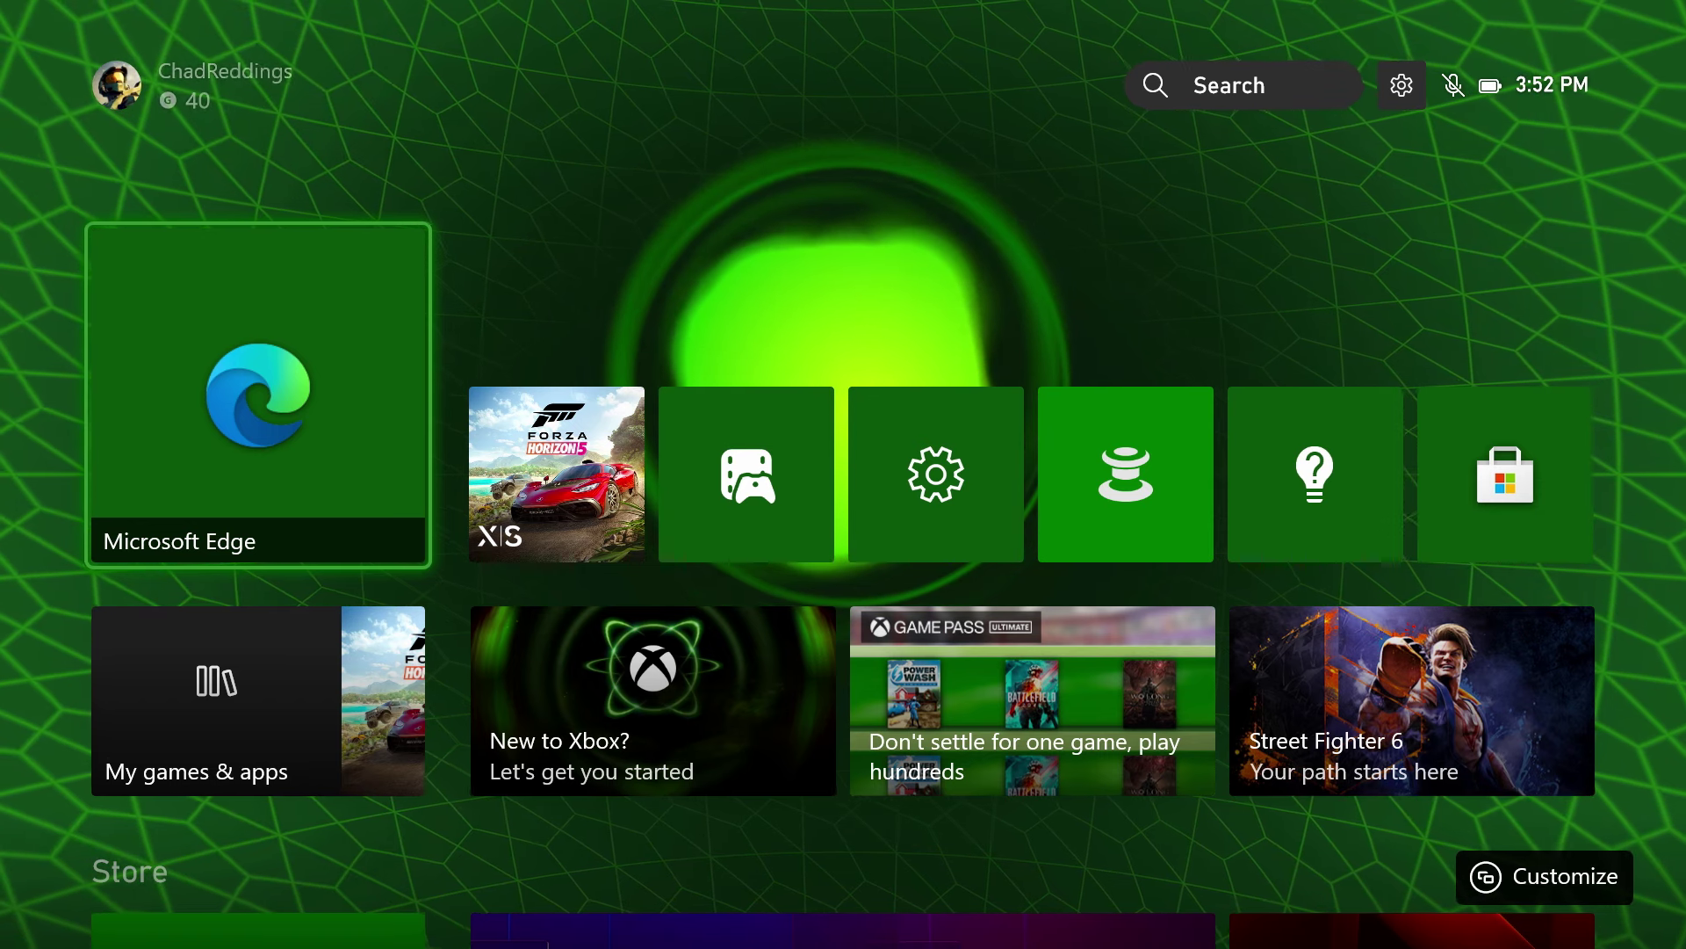
key(Down)
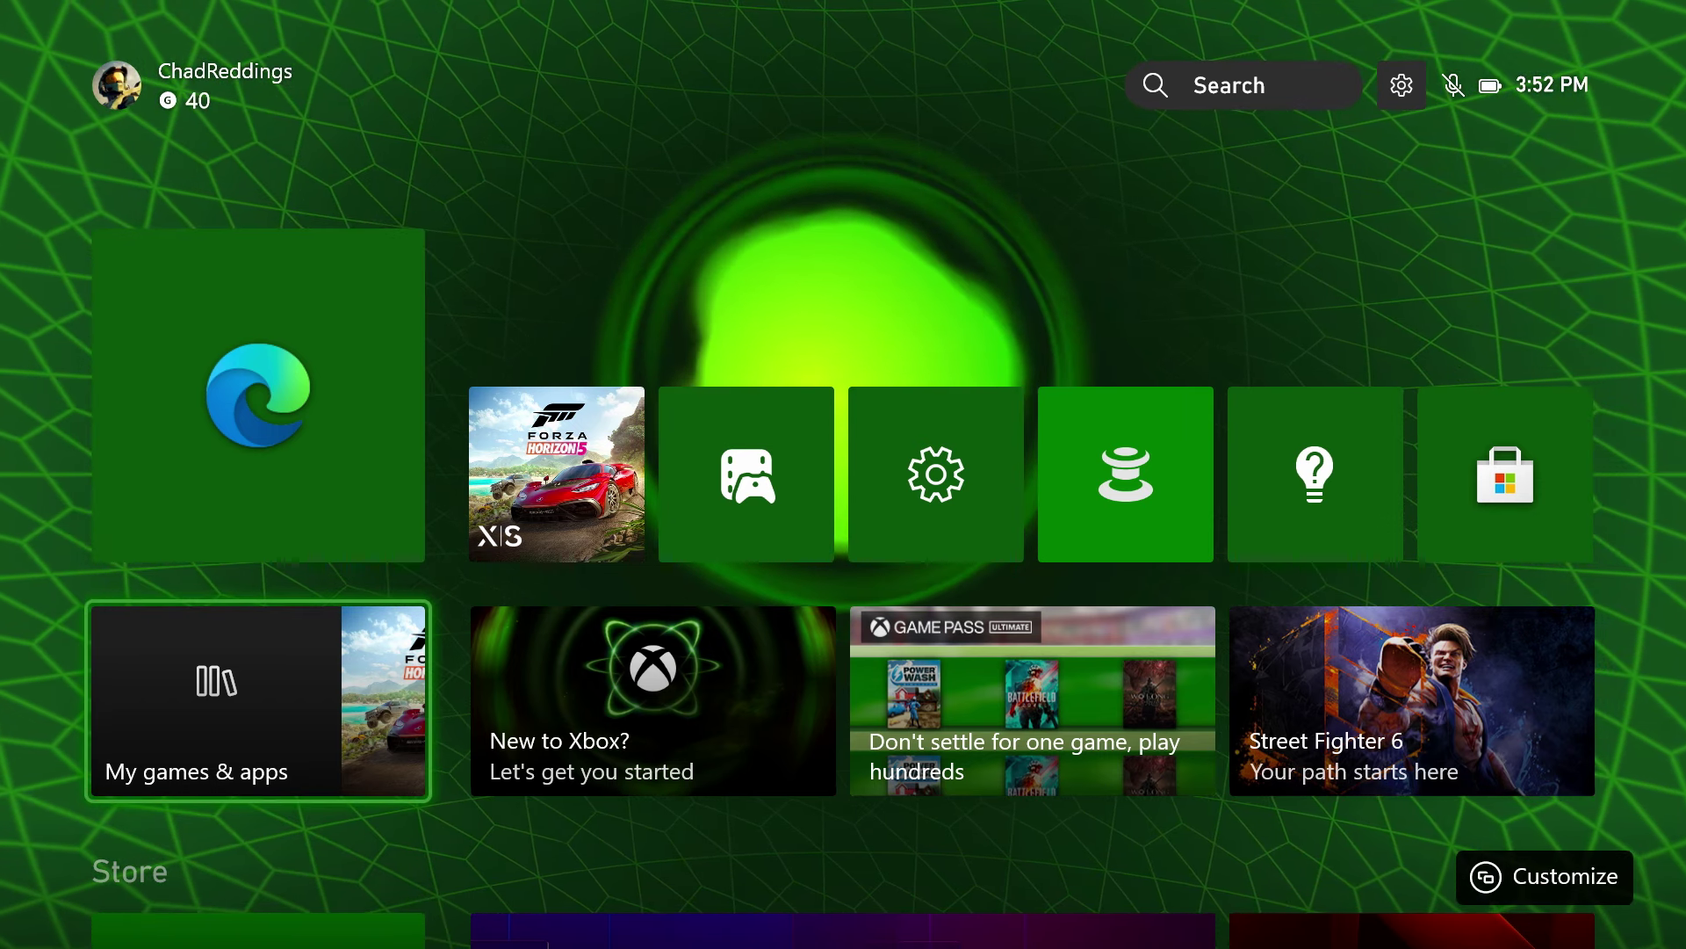
key(Return)
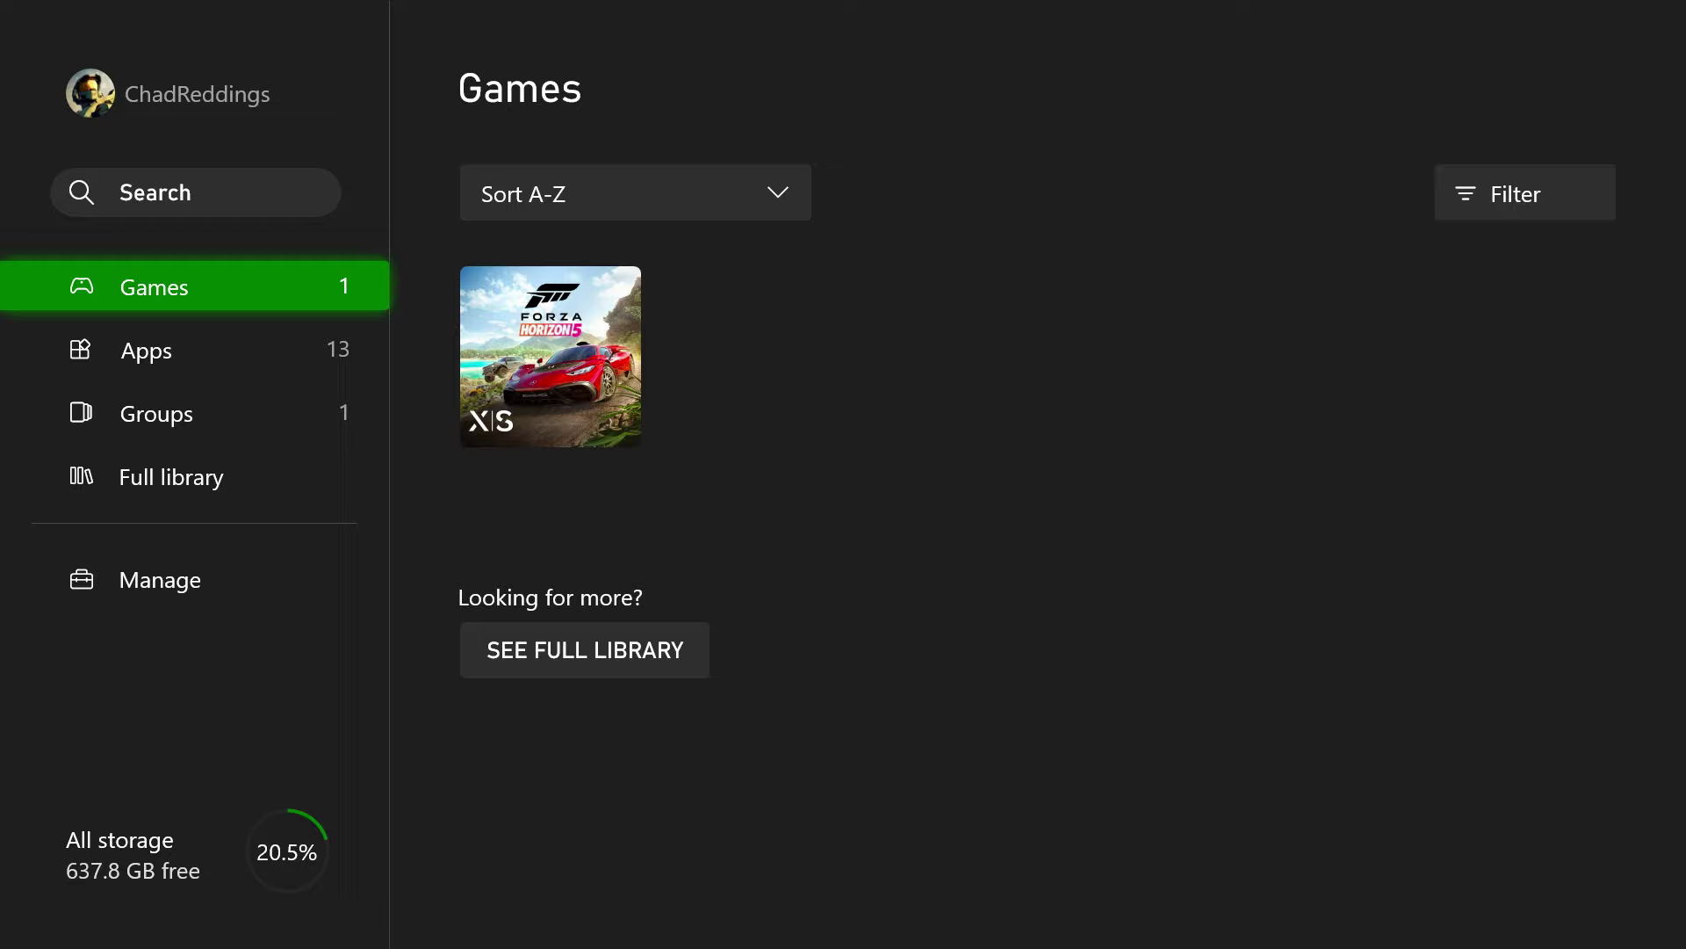
key(Down)
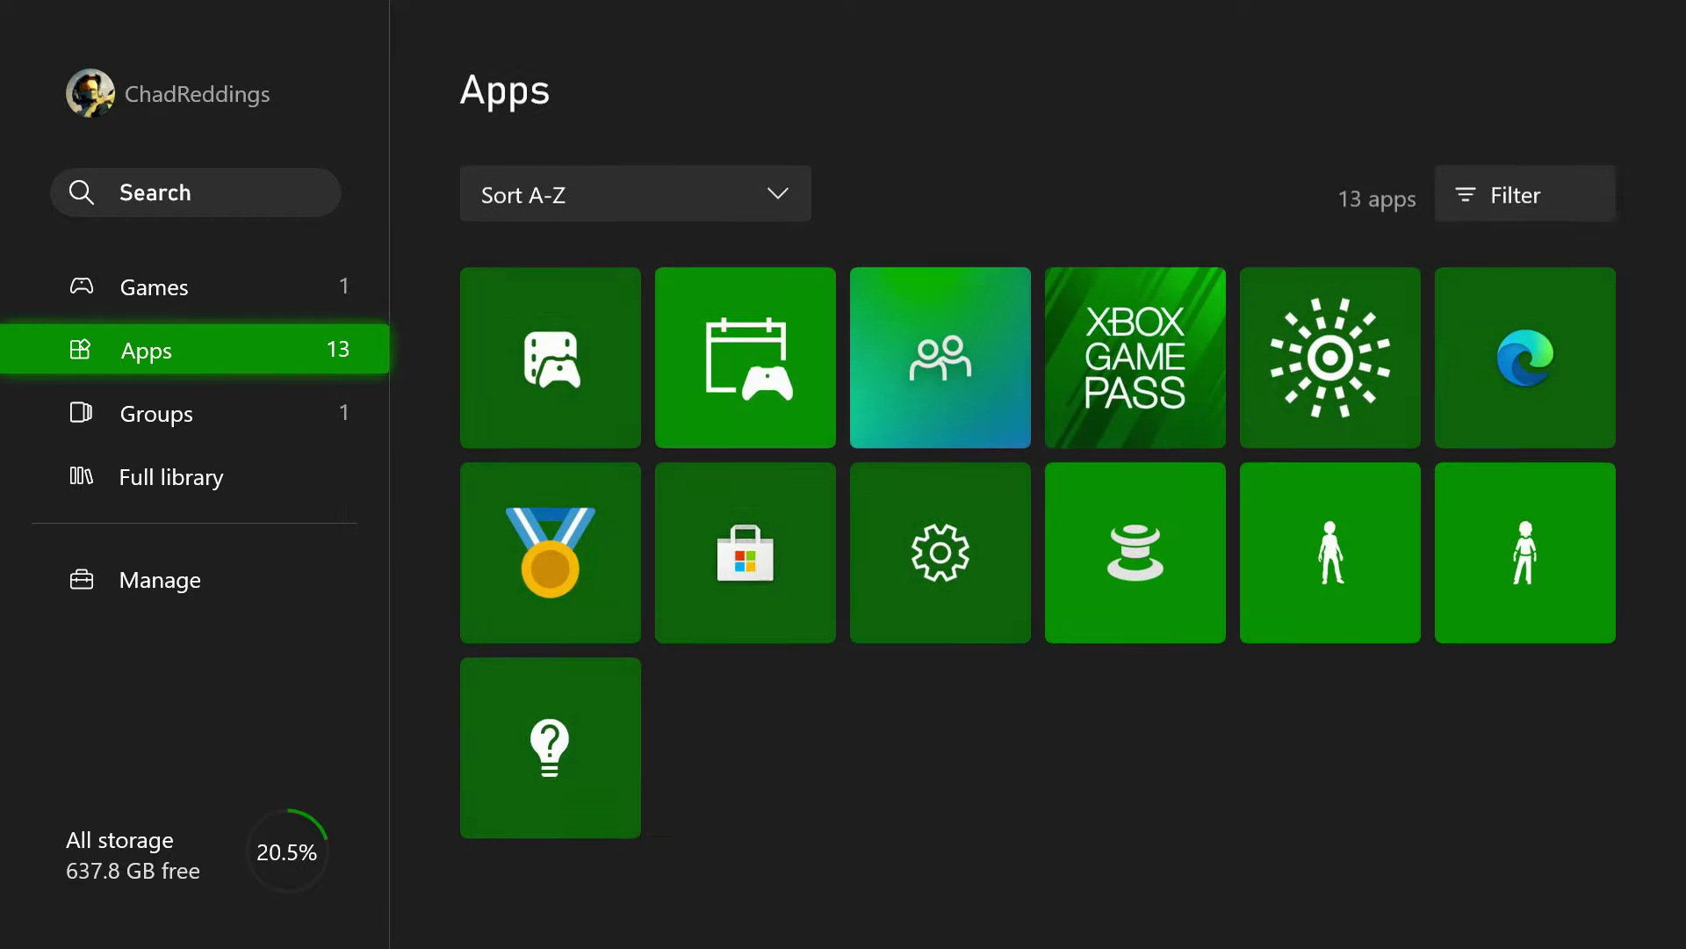
key(Right)
key(Right)
key(Right)
key(Right)
key(Right)
key(Right)
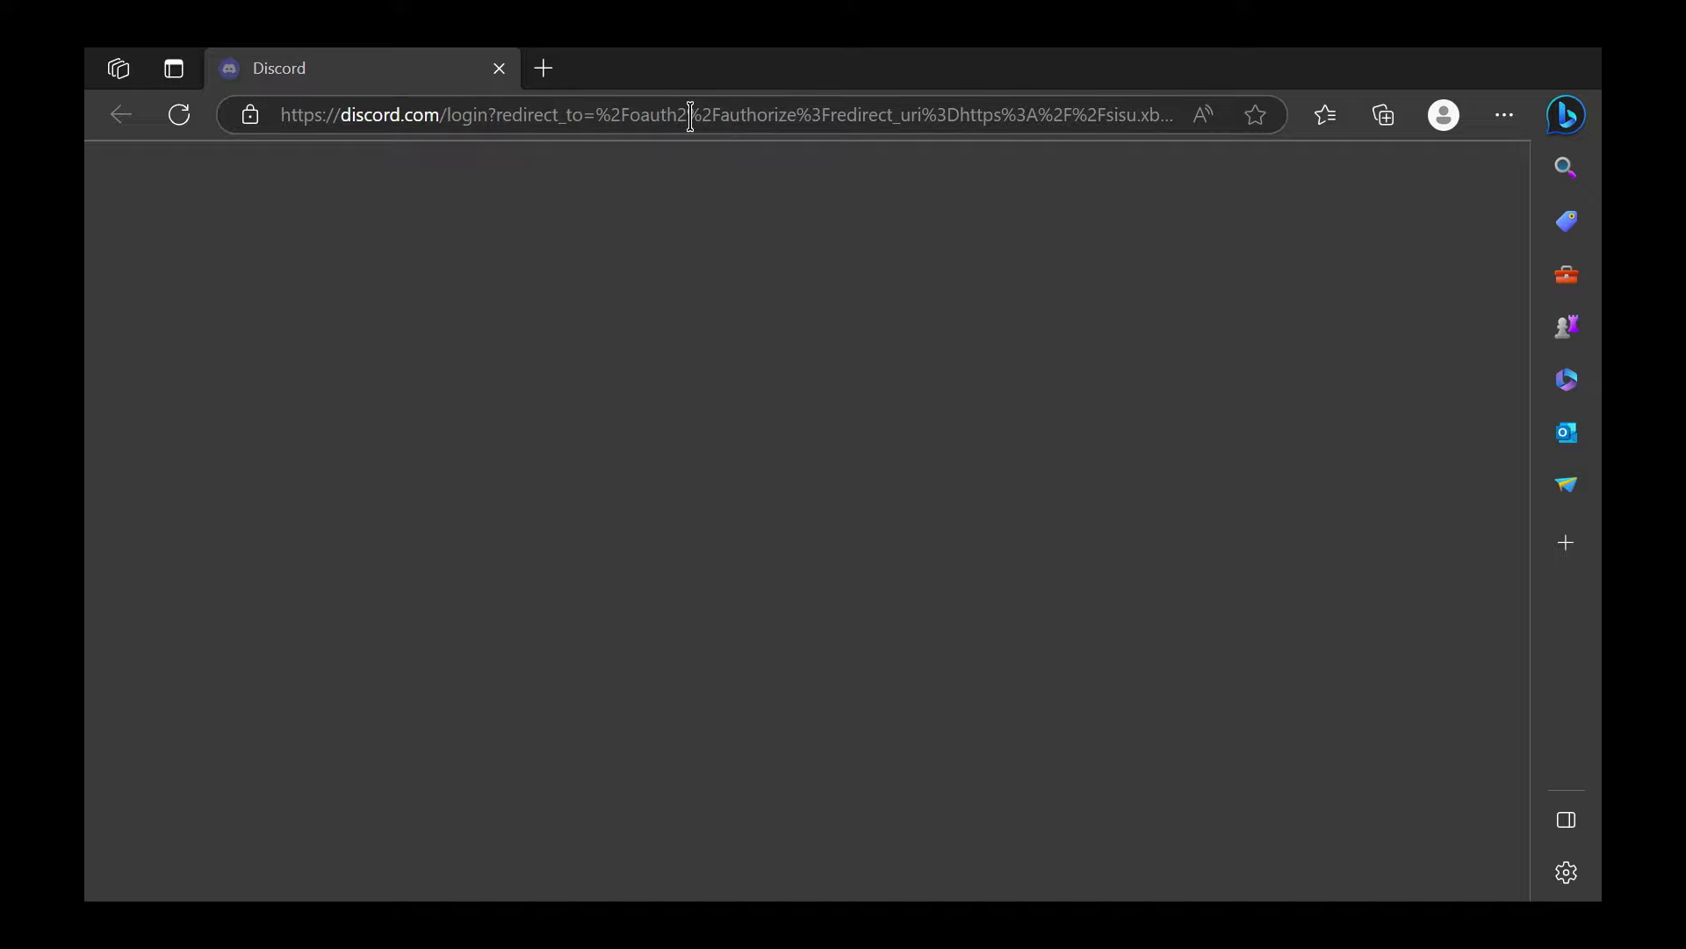
click(690, 115)
text(google)
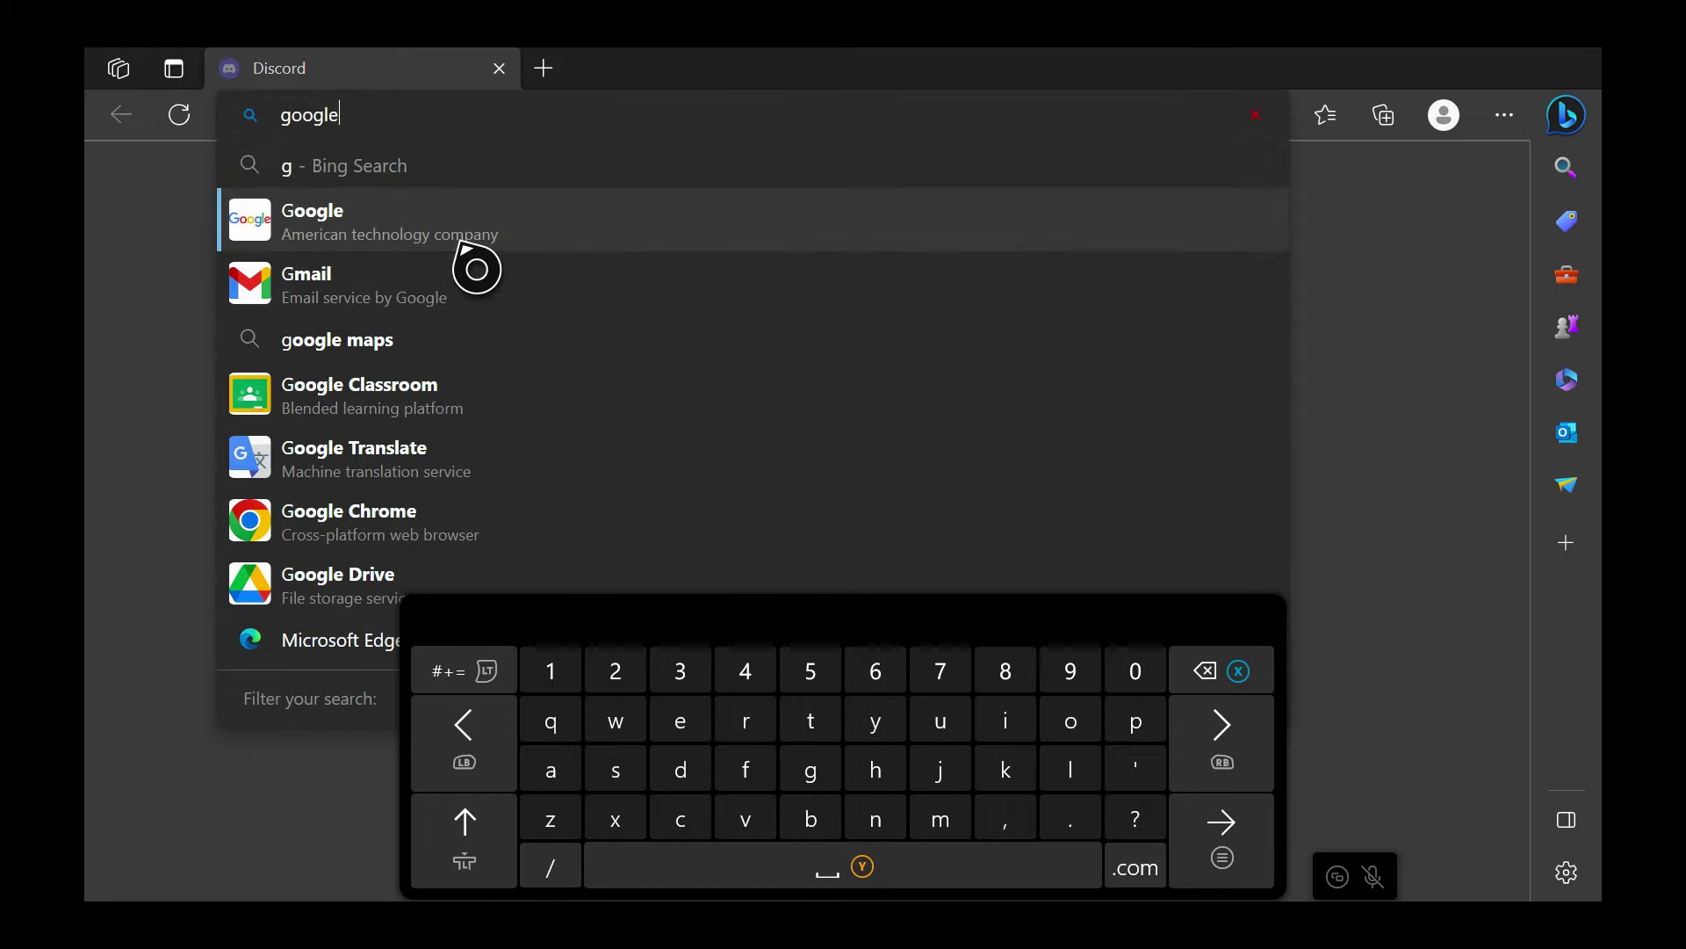
click(461, 225)
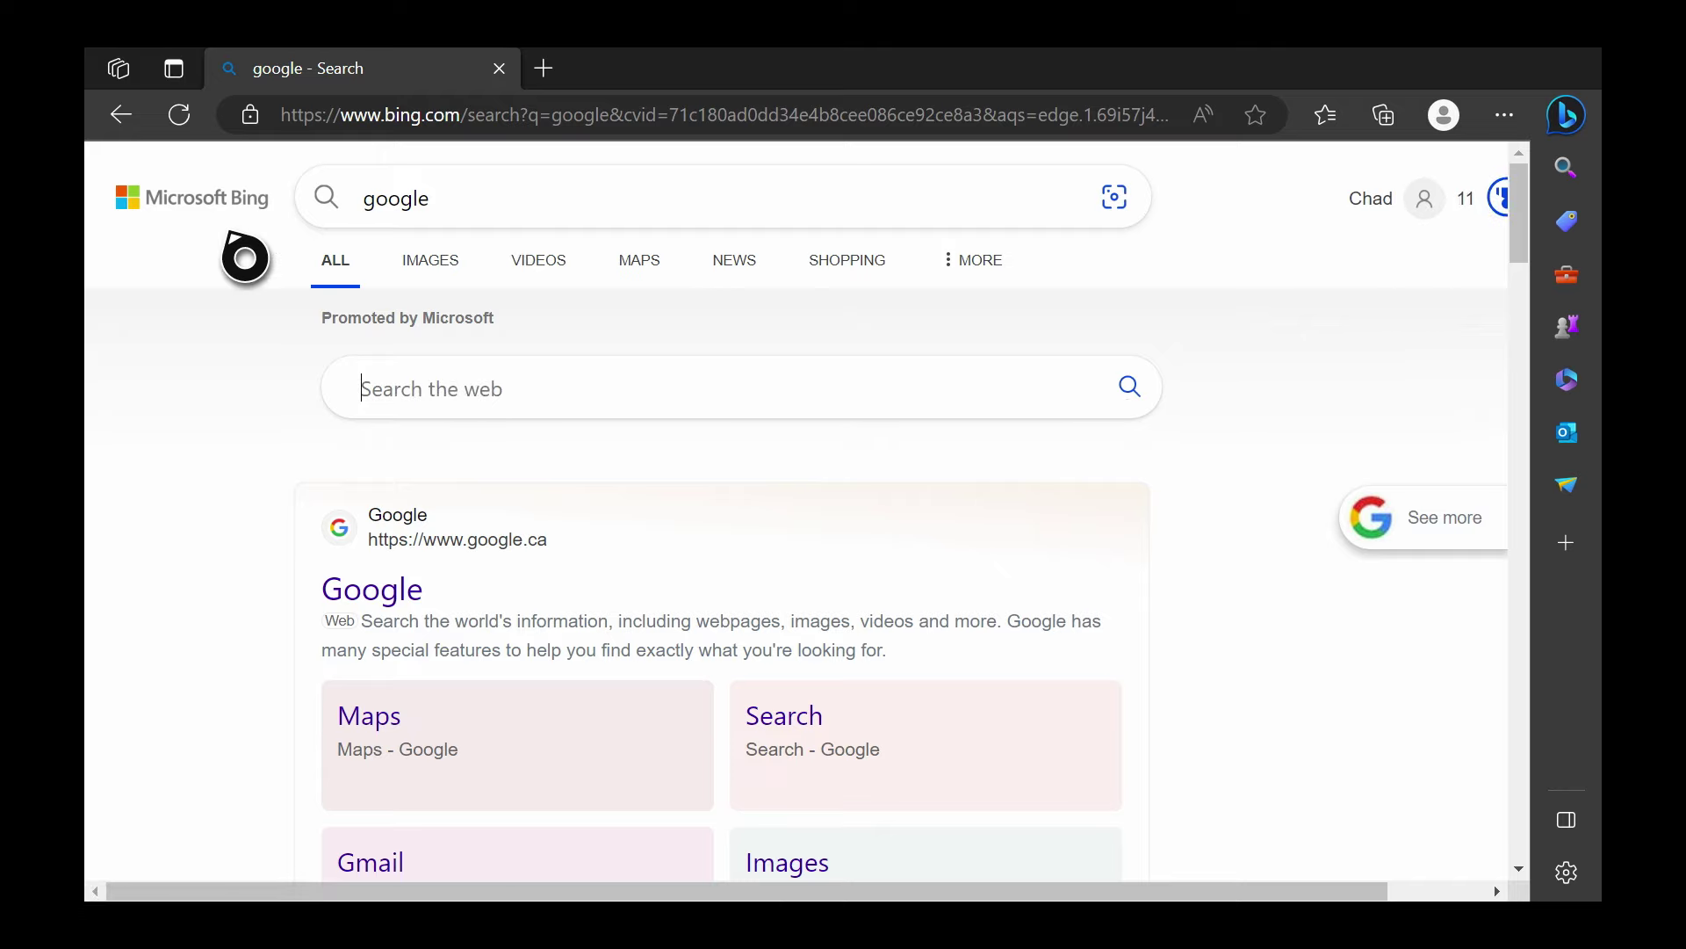
Follow the Google result on the Bing page to google.ca
click(372, 589)
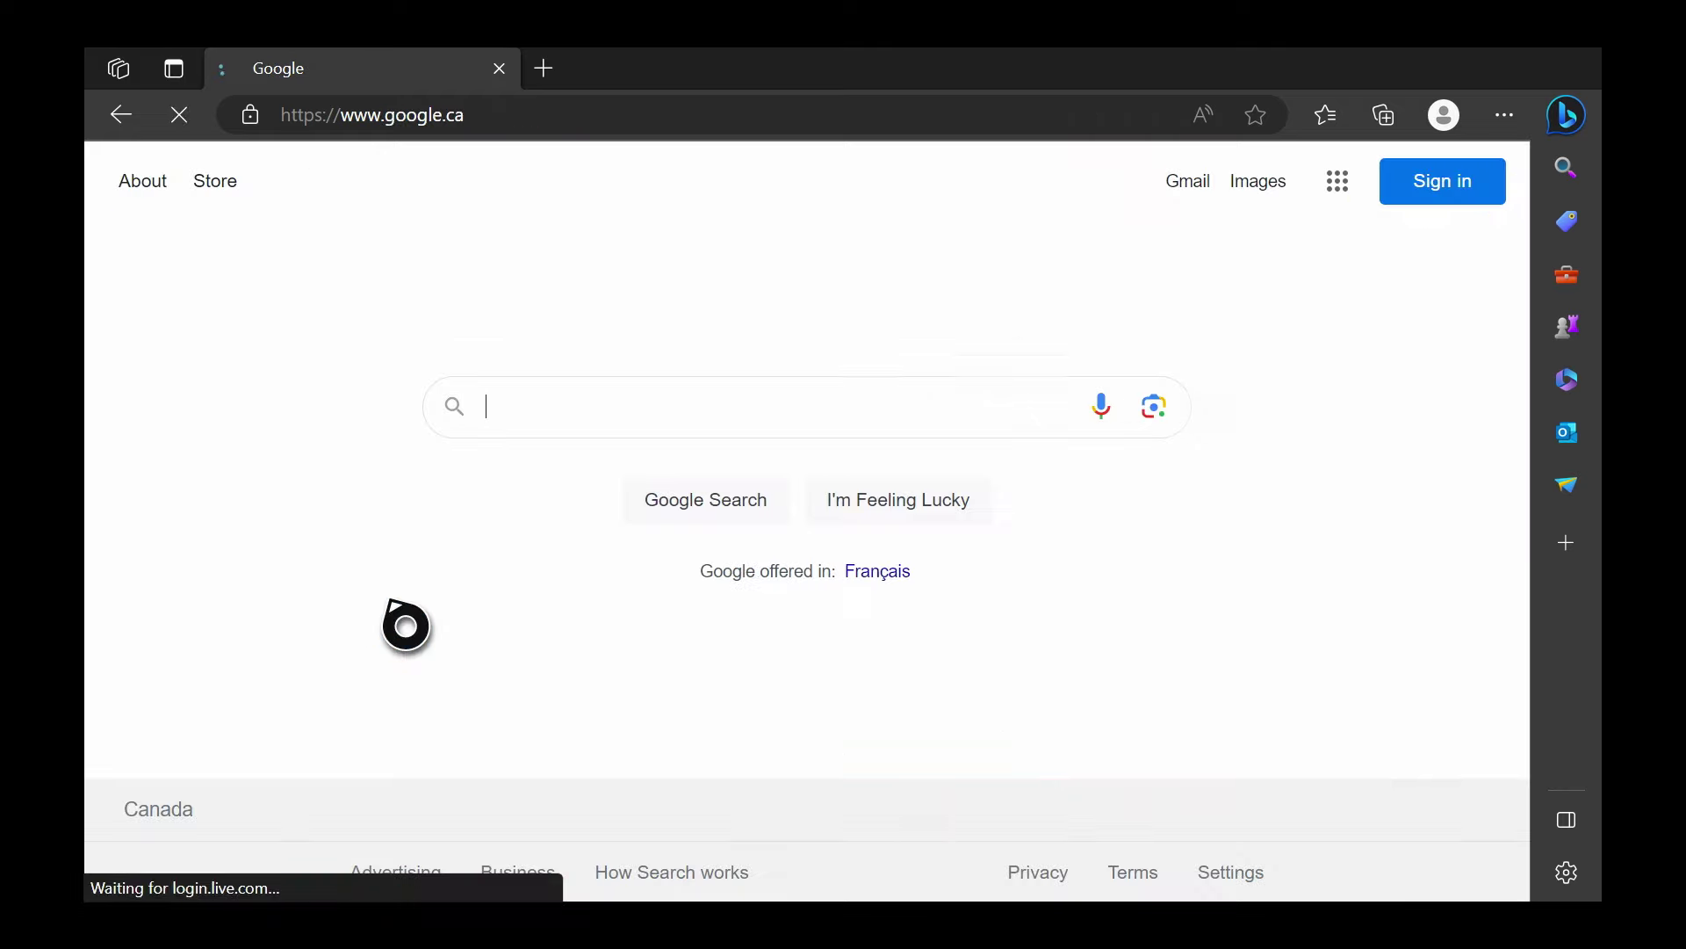